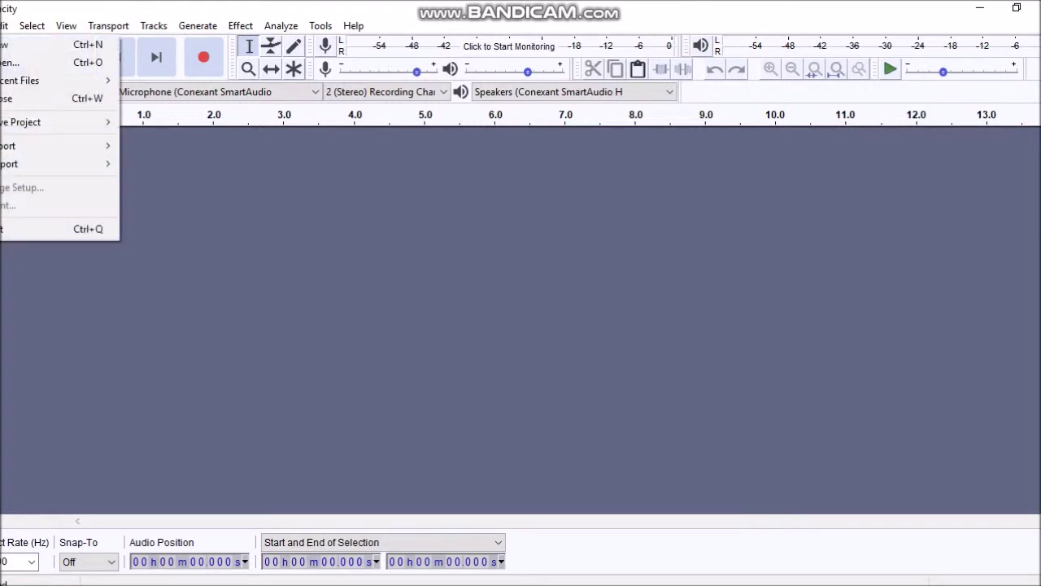
# Import the audio file "JKT48 - Fortune Cookie Yang Mencinta" from the Music folder and play its opening part.
pyautogui.moveTo(8, 163)
pyautogui.press('Right')
pyautogui.press('Return')
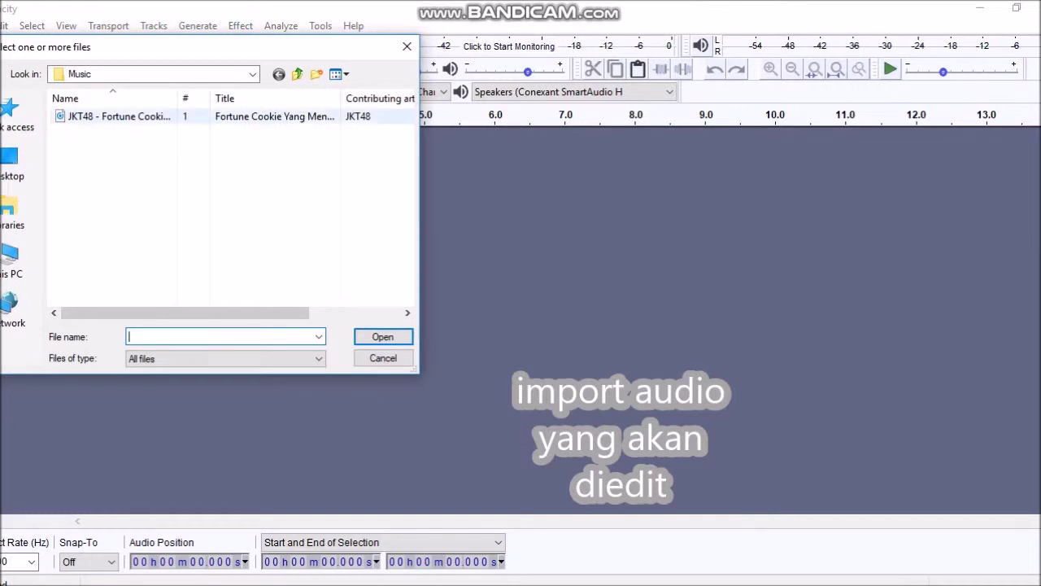
pyautogui.click(119, 116)
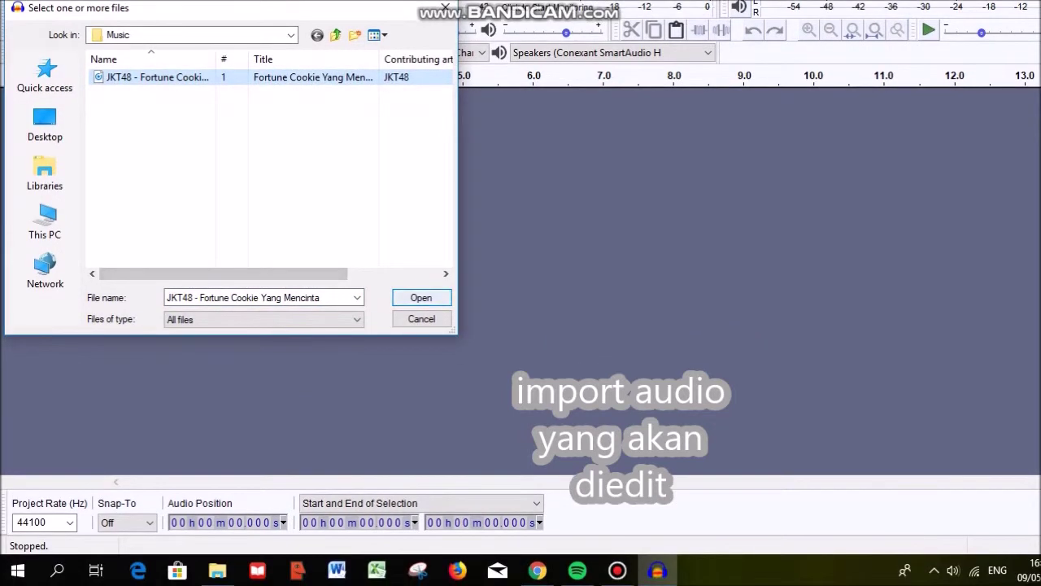
pyautogui.click(382, 336)
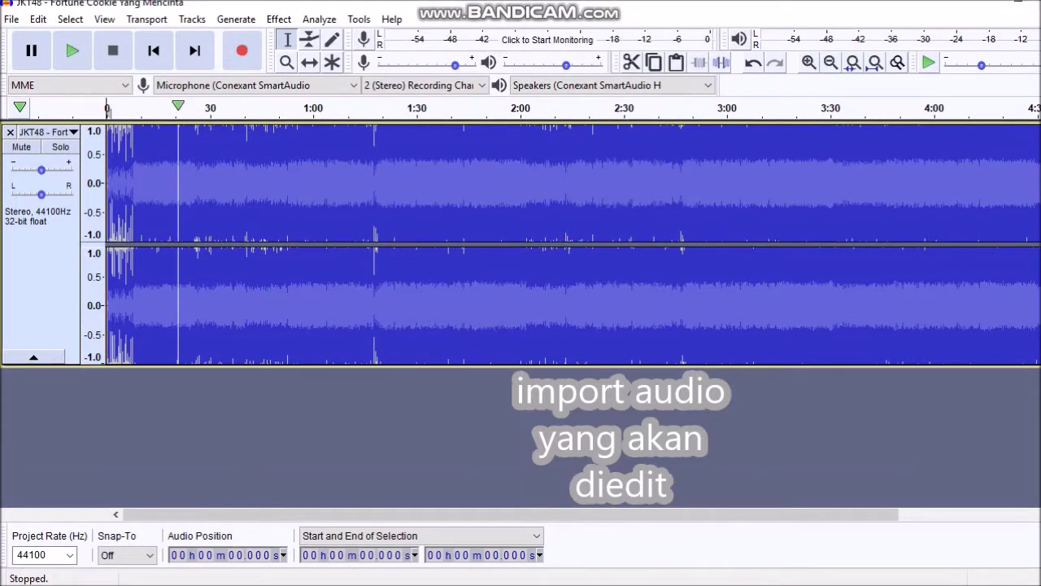
pyautogui.click(73, 18)
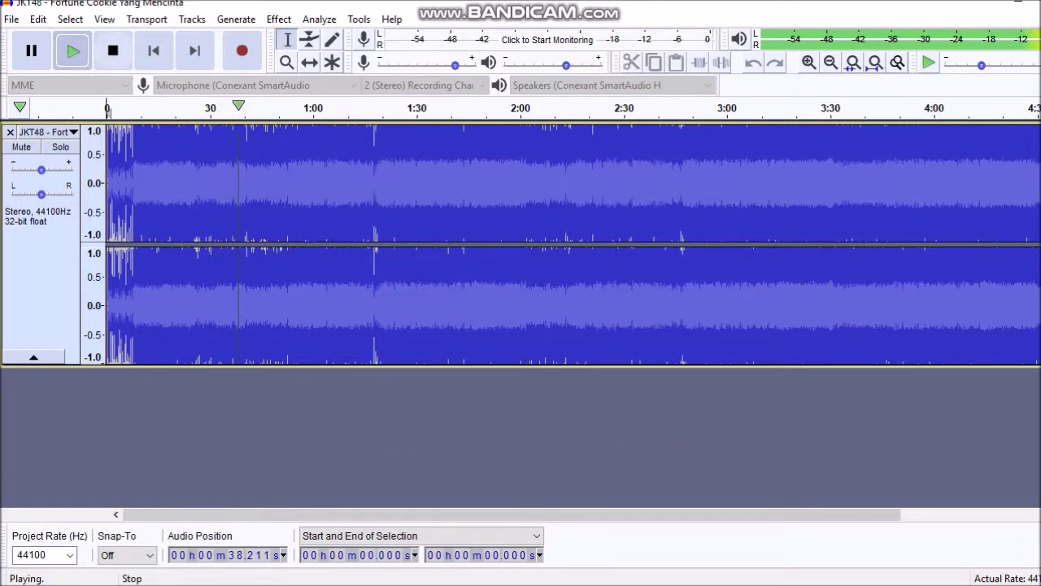
pyautogui.click(113, 51)
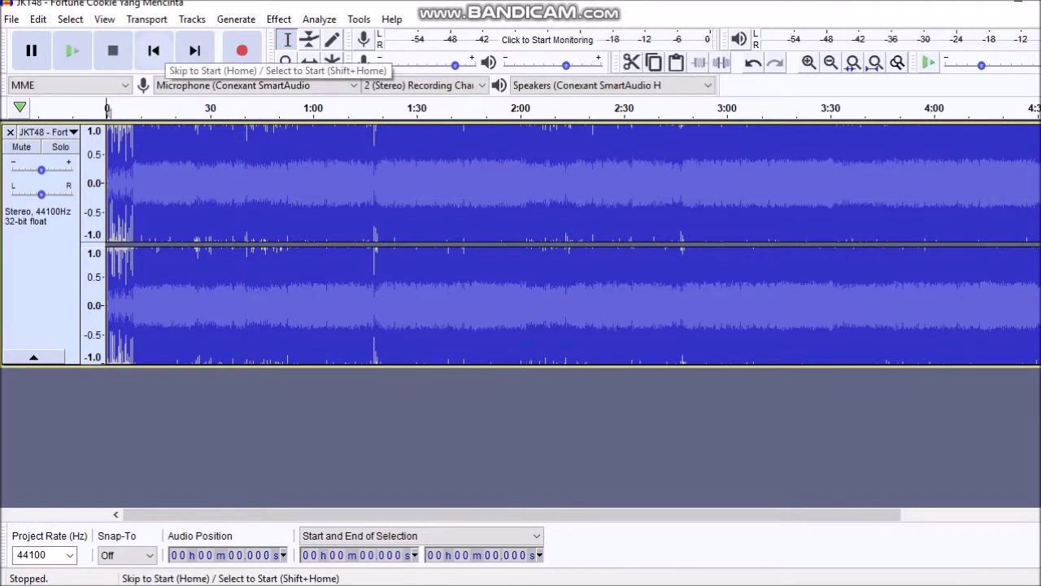
# Apply Change Pitch to the entire track with a -20 percent change and play back its opening part.
pyautogui.hotkey('ctrl', 'a')
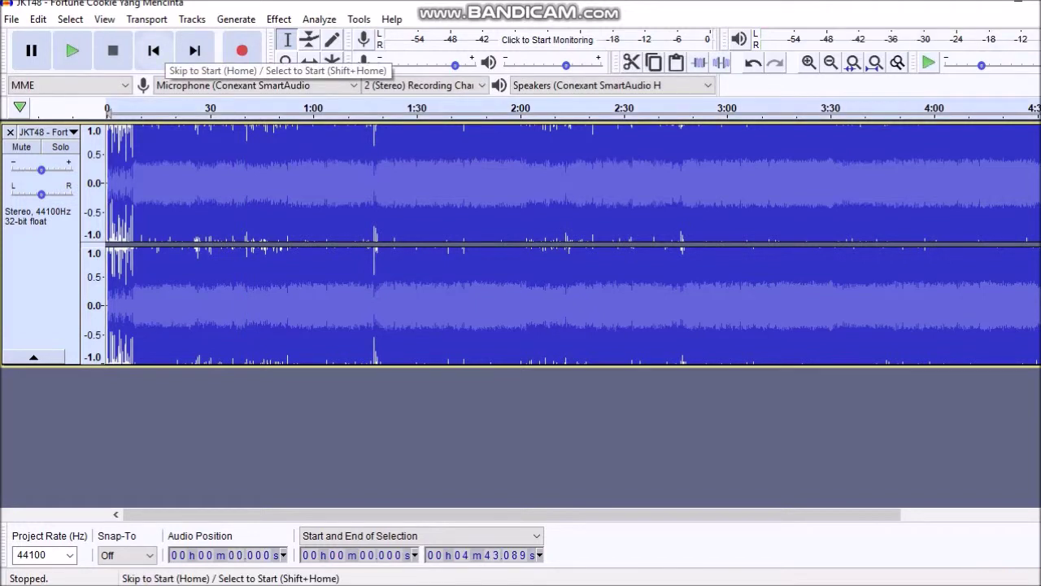
pyautogui.click(279, 19)
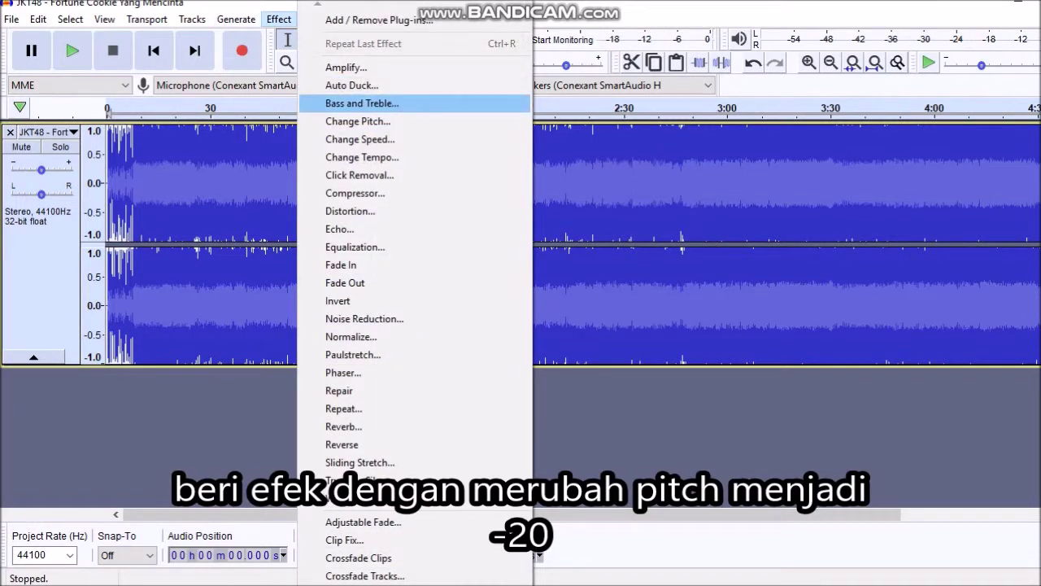
pyautogui.press('Down')
pyautogui.press('Return')
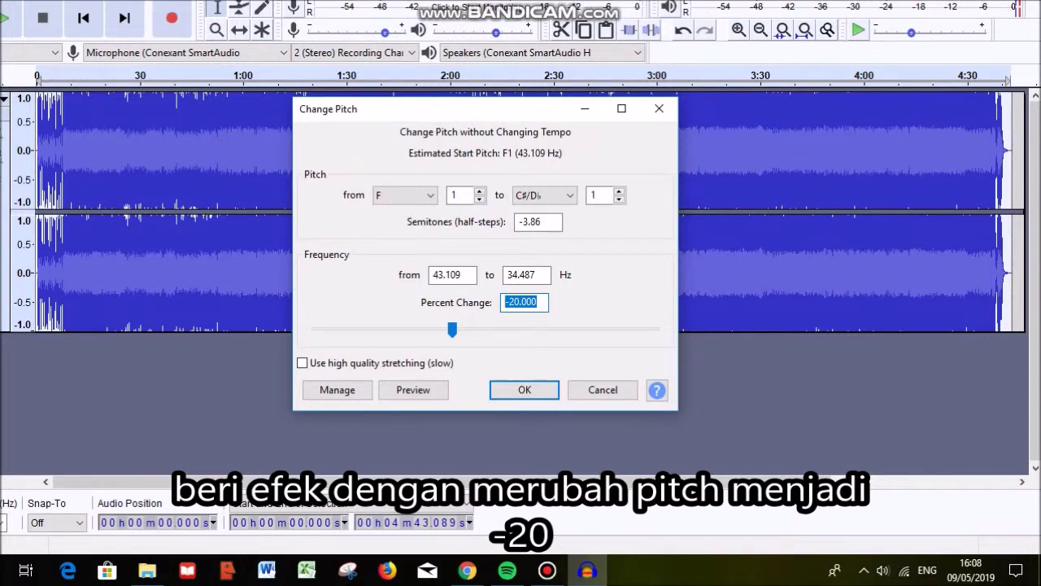
pyautogui.press('Return')
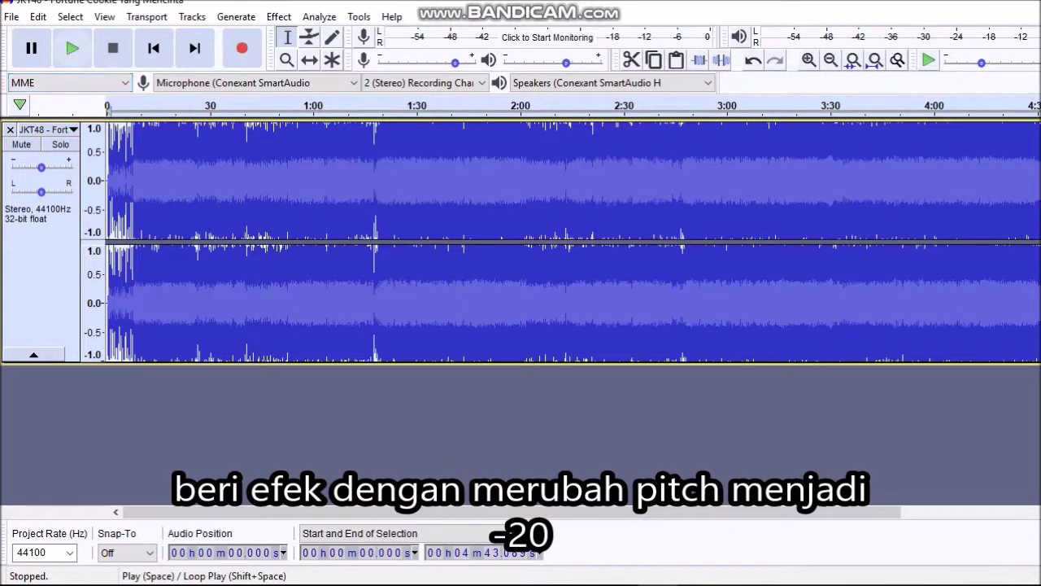
pyautogui.click(72, 18)
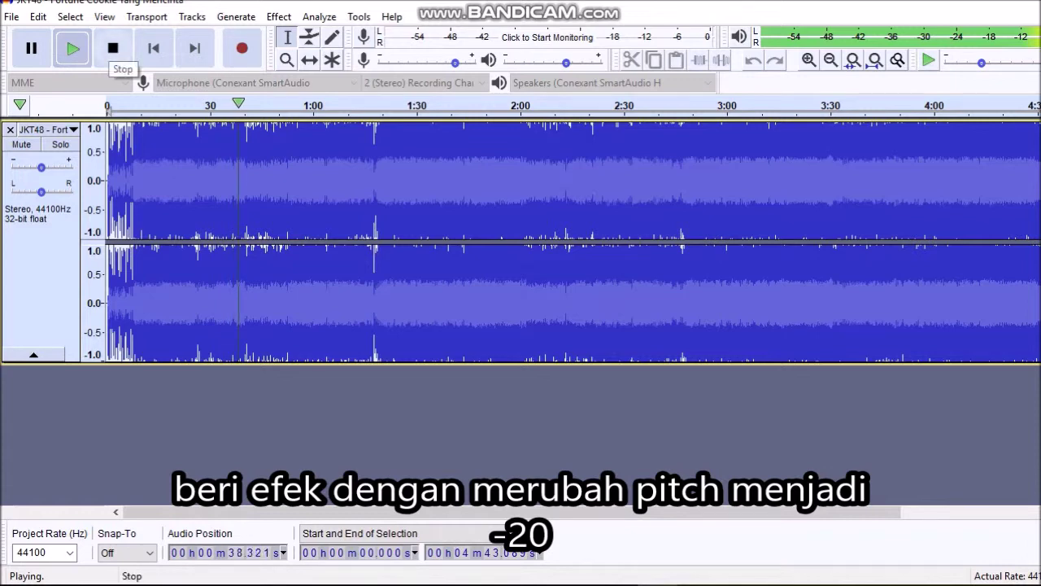
pyautogui.click(113, 49)
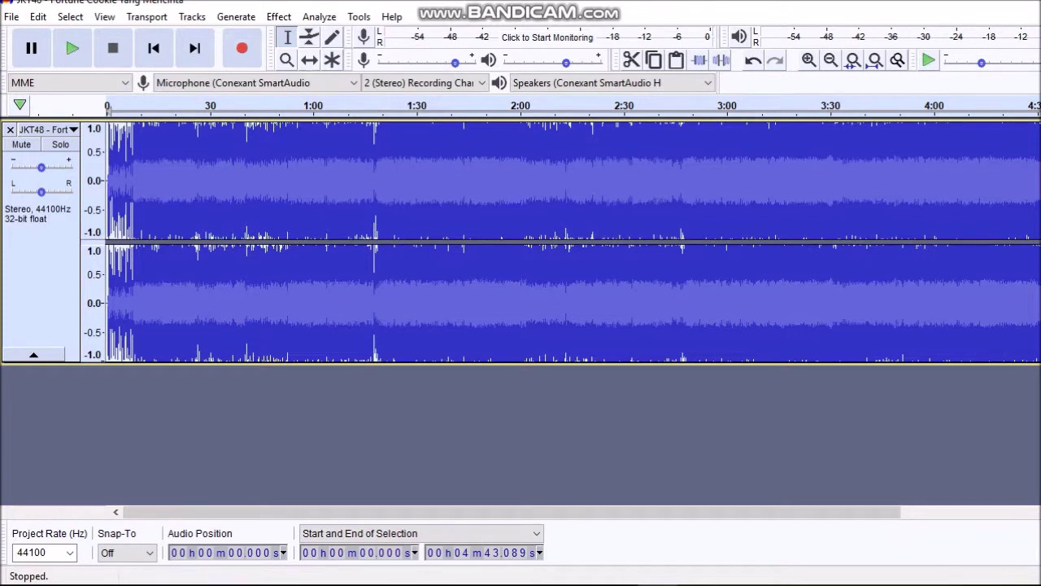
# Apply Echo to the whole track with a 0.3-second delay and a 0.5 decay factor, and listen to the result.
pyautogui.click(278, 16)
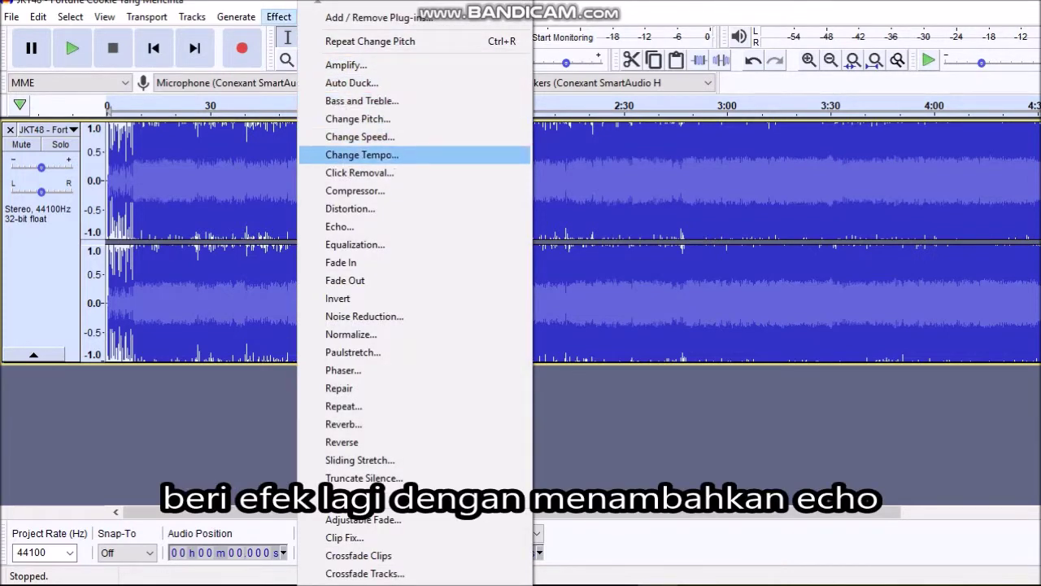
pyautogui.click(341, 226)
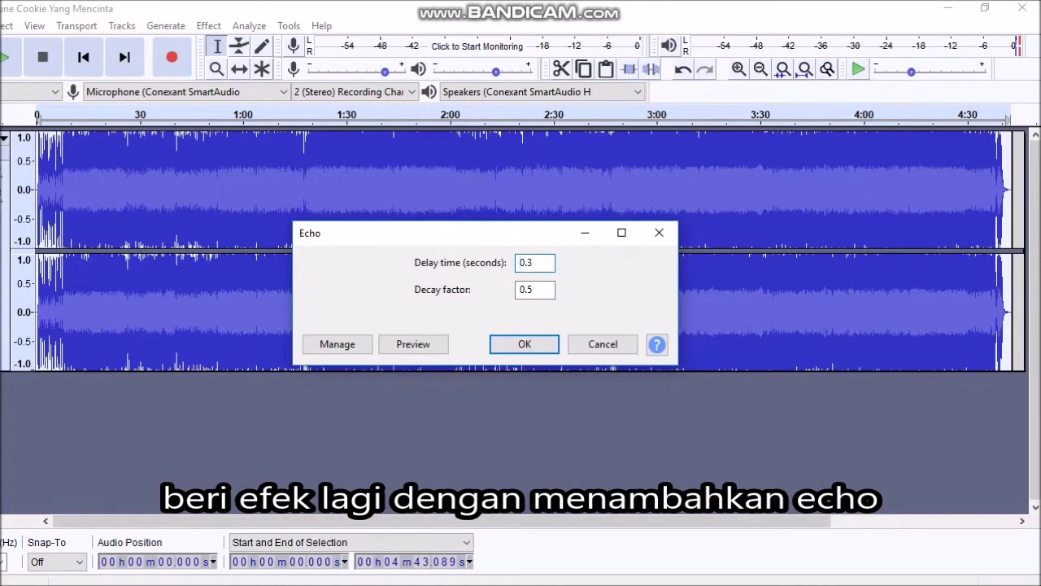
pyautogui.hotkey('ctrl', 'a')
pyautogui.hotkey('ctrl', 'a')
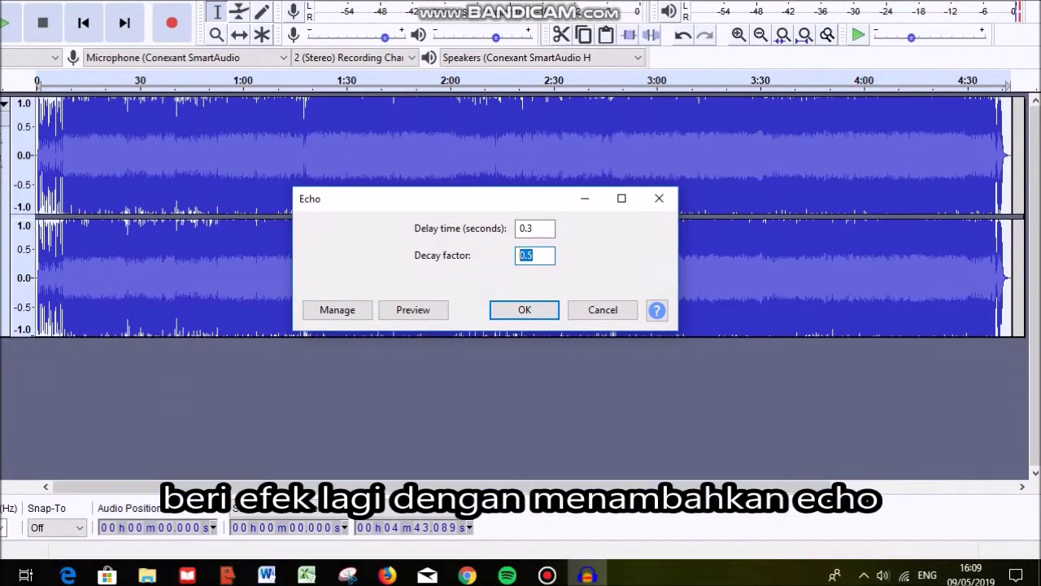
pyautogui.click(525, 308)
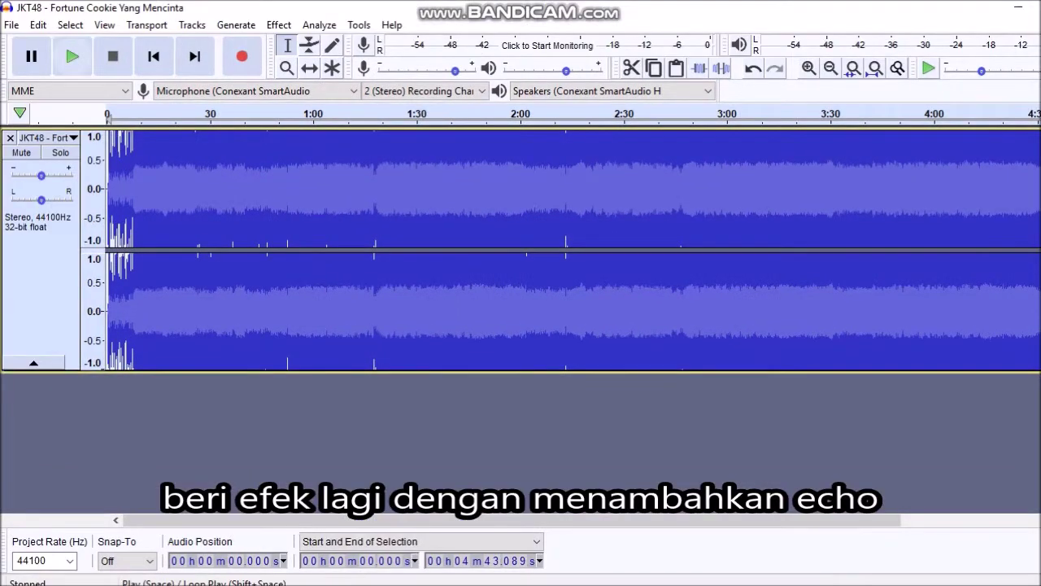
pyautogui.click(72, 57)
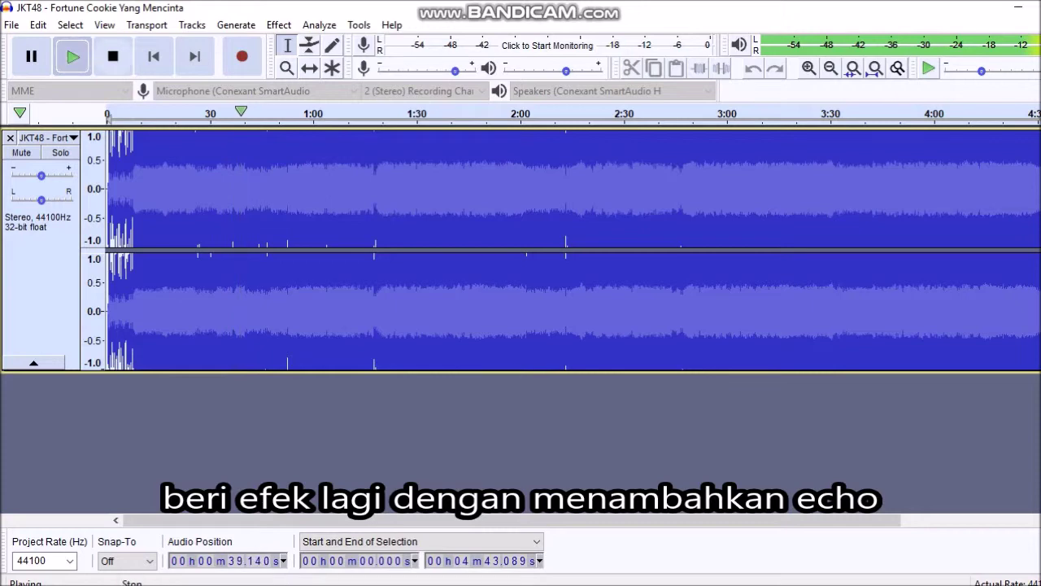
pyautogui.click(113, 56)
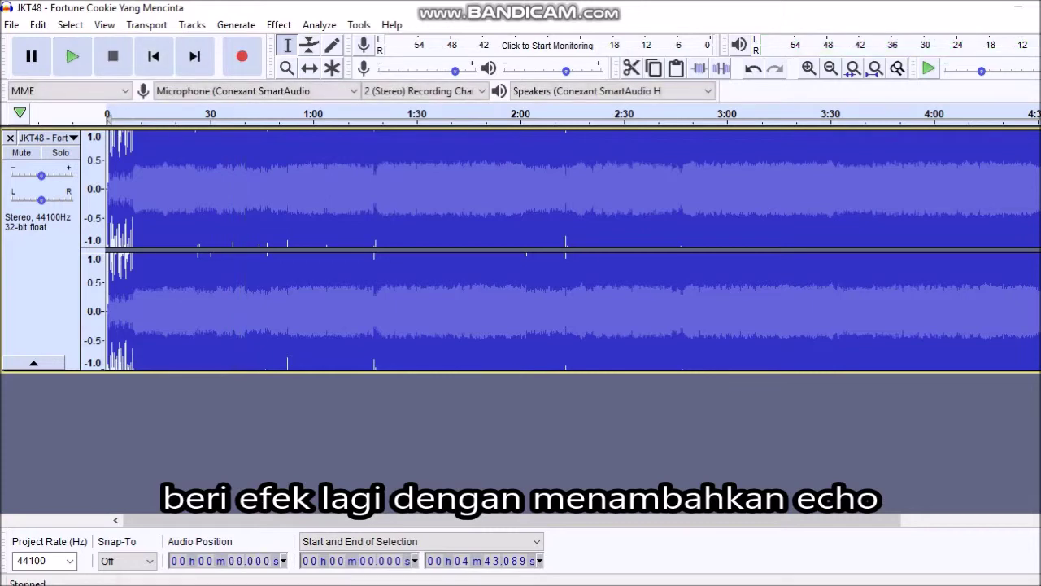
# Speed up the whole track with Change Tempo at 20.001 percent and play back the edited audio.
pyautogui.click(278, 25)
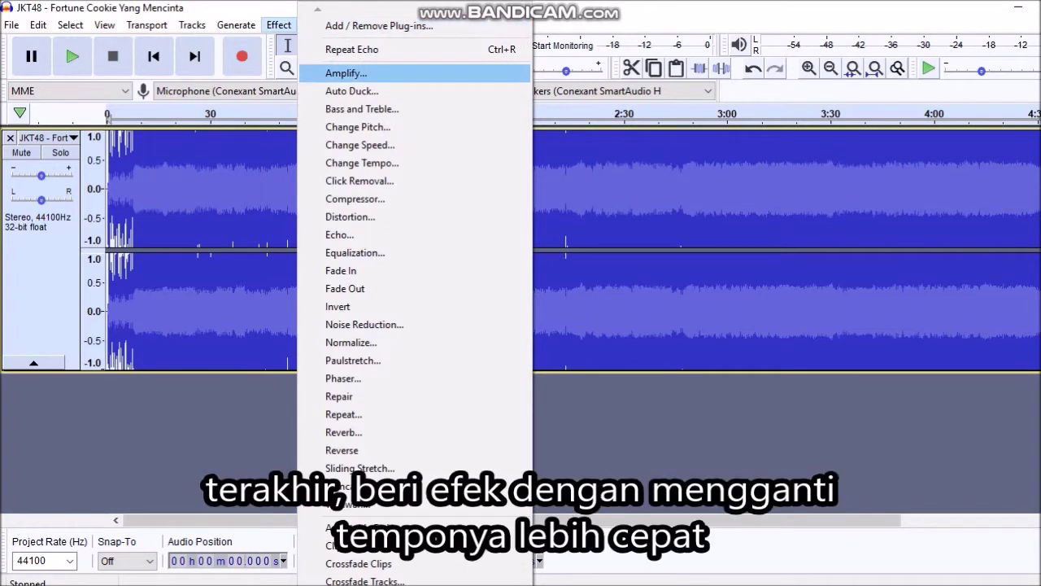
pyautogui.click(362, 163)
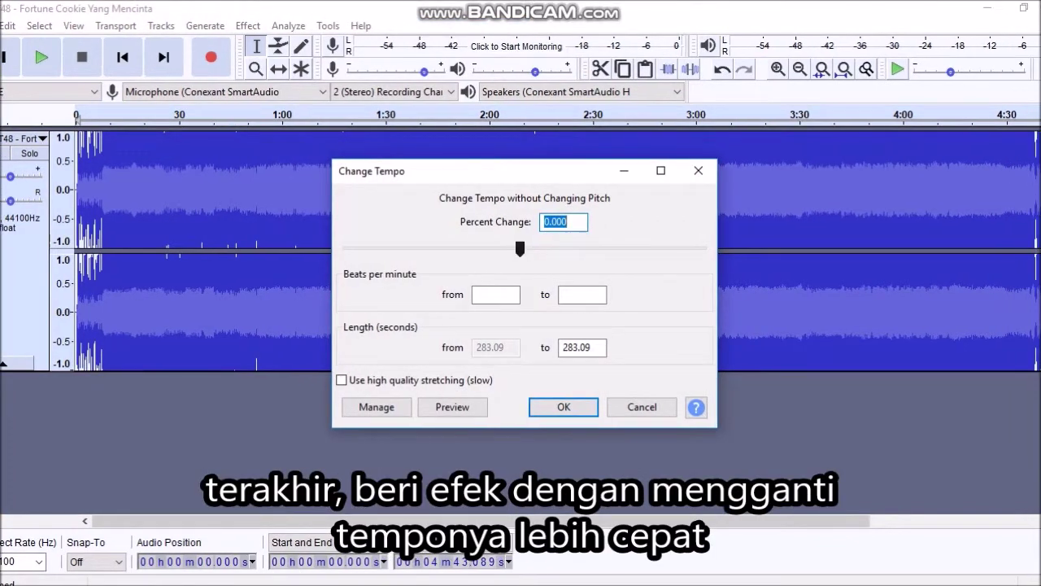
pyautogui.moveTo(520, 249); pyautogui.dragTo(525, 249)
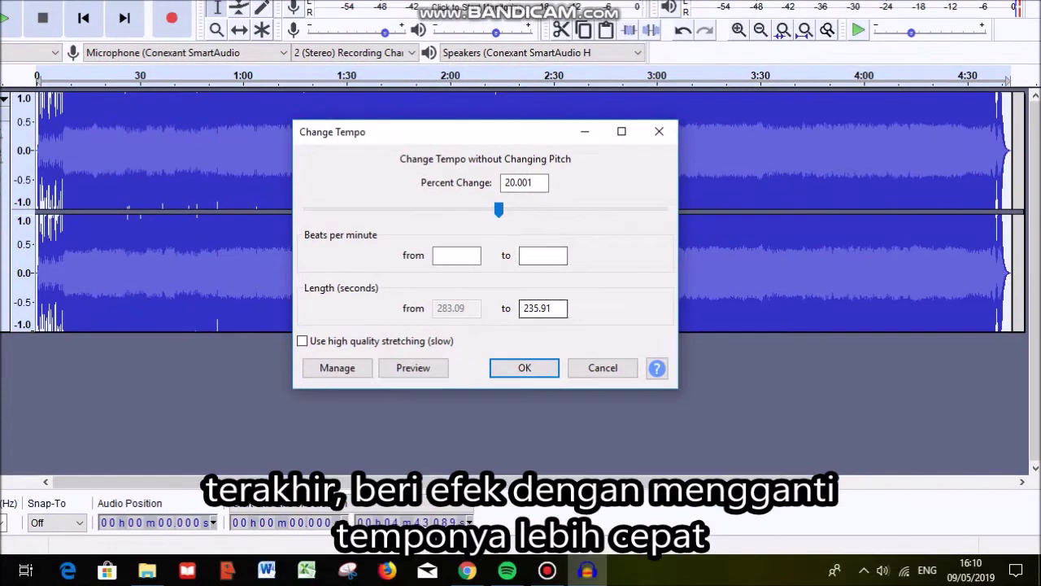
pyautogui.press('Return')
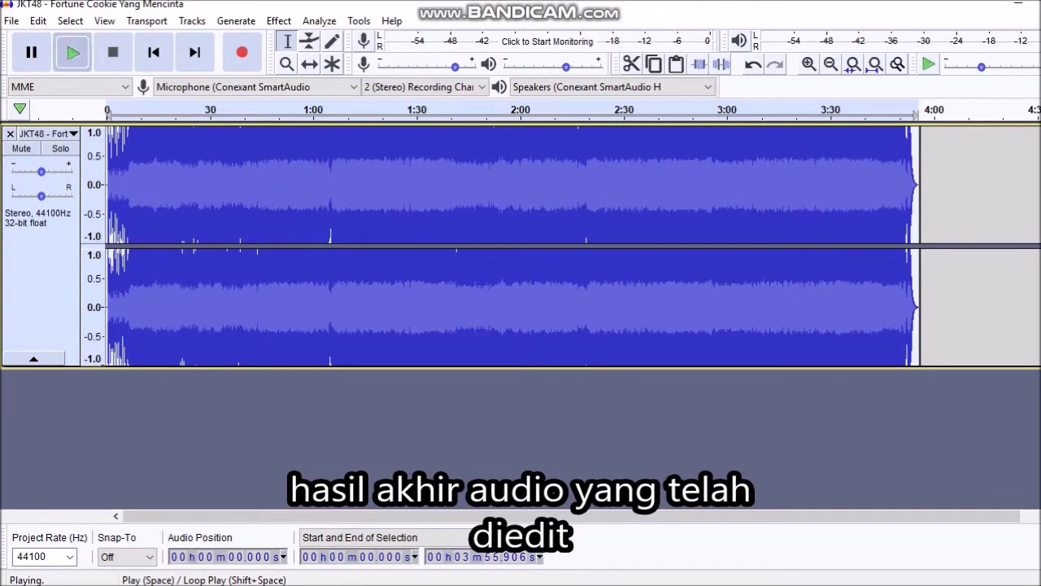
pyautogui.click(73, 40)
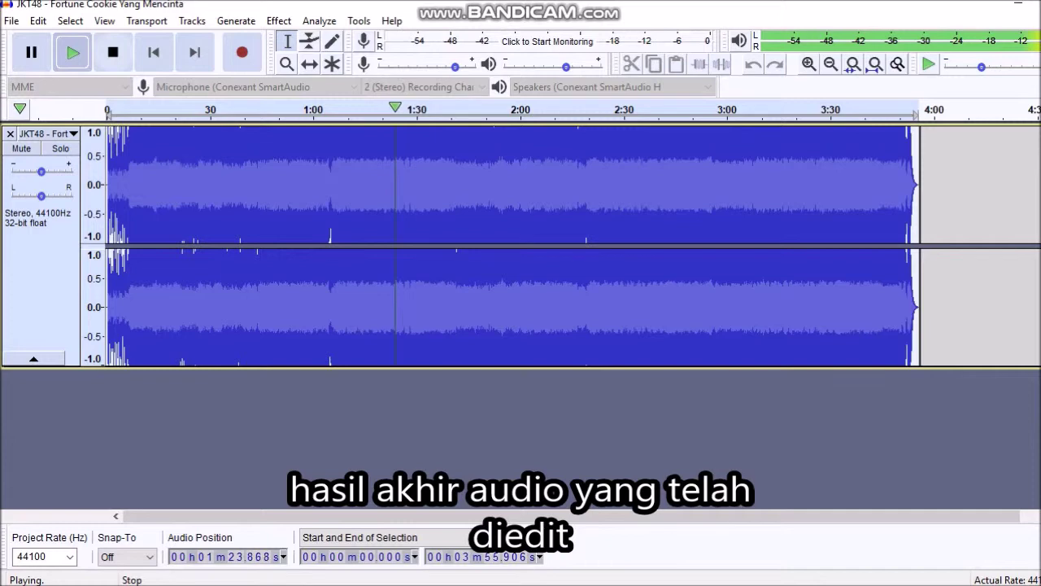
pyautogui.press('space')
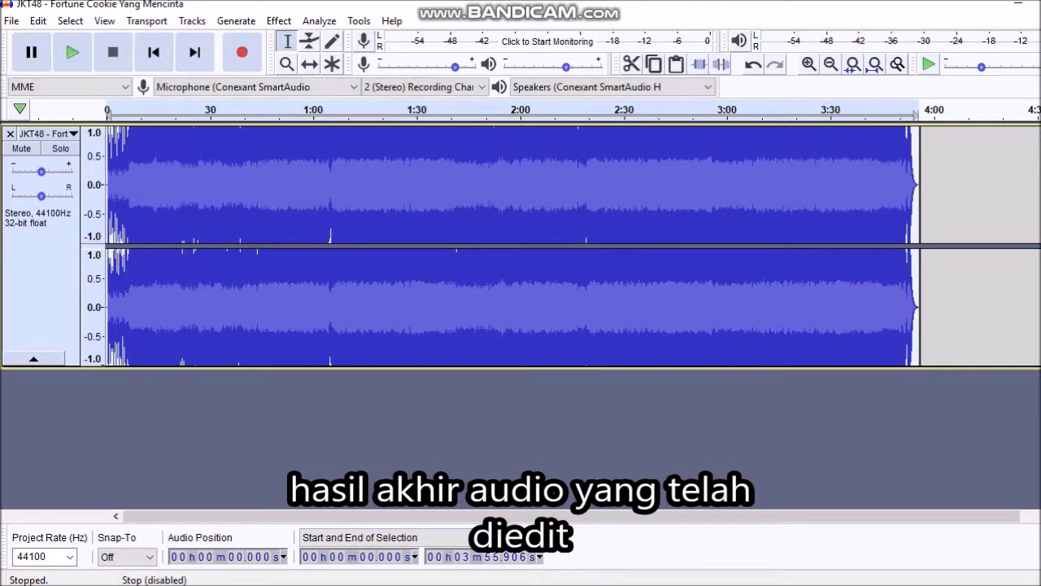
# Save the Audacity project in the Music folder as "JKT48 - Fortune Cookie Yang Mencinta edi".
pyautogui.click(11, 20)
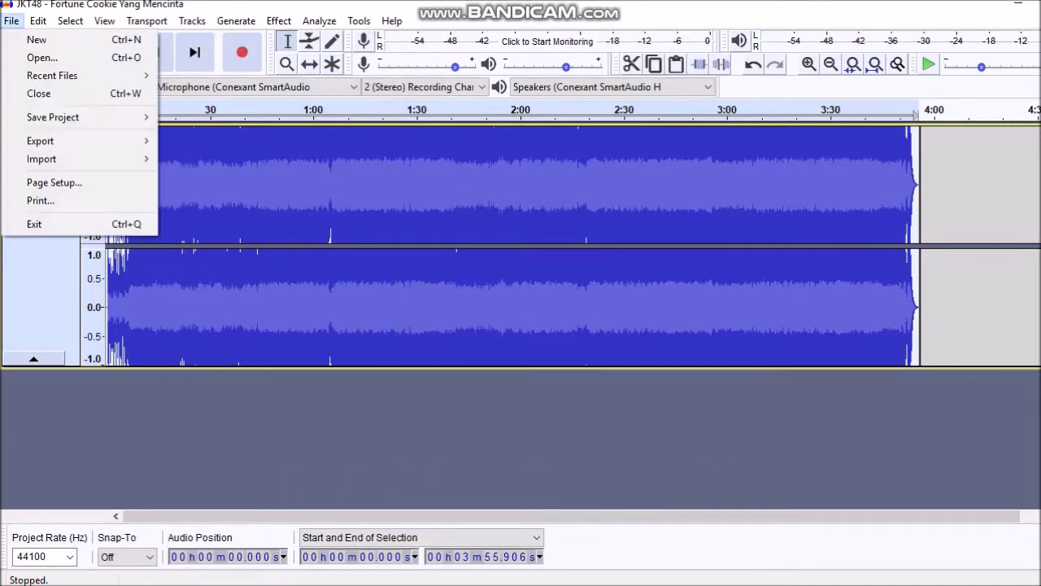
pyautogui.moveTo(53, 117)
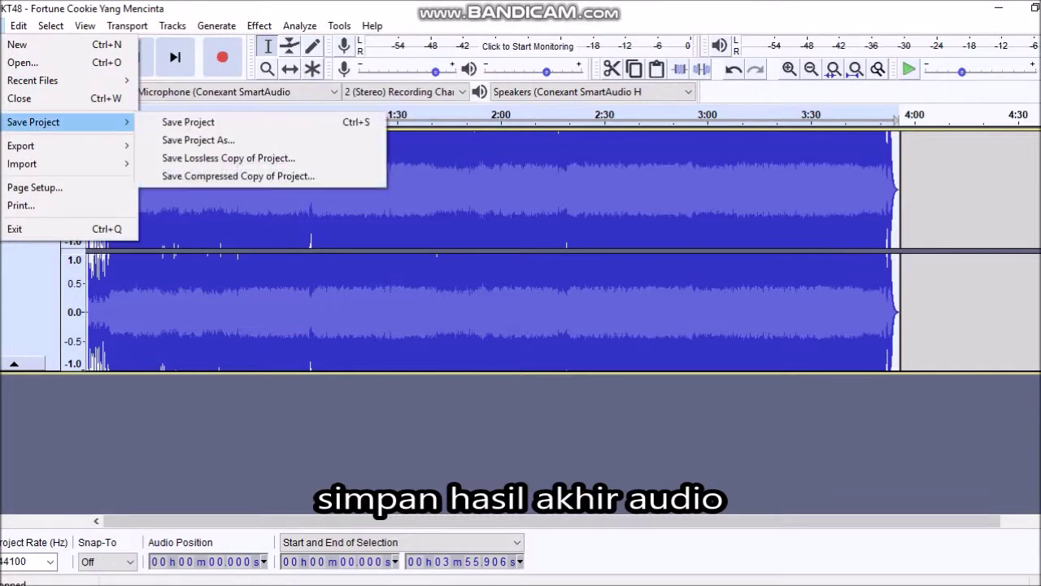
pyautogui.click(188, 121)
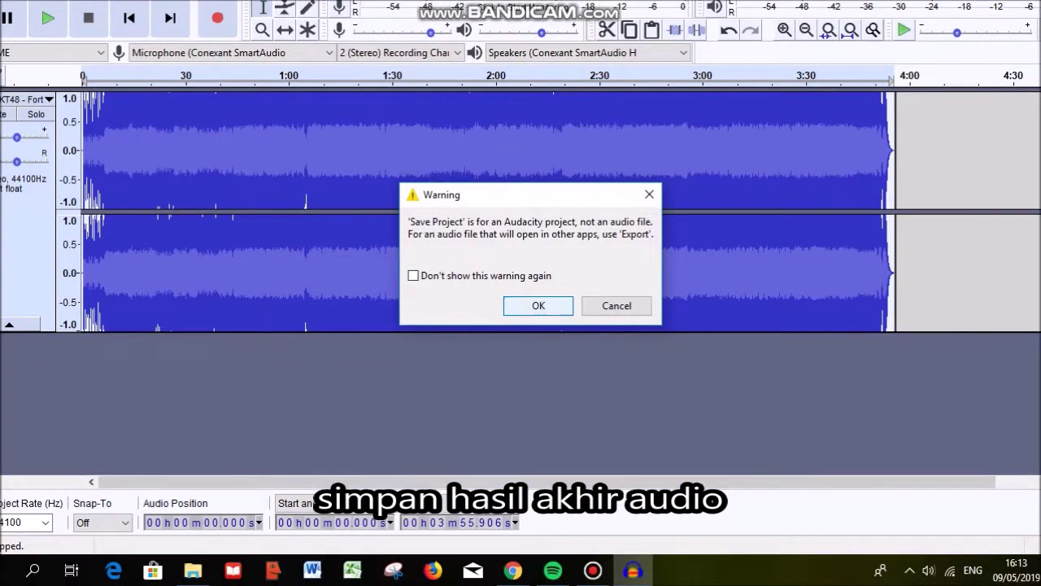
pyautogui.press('Return')
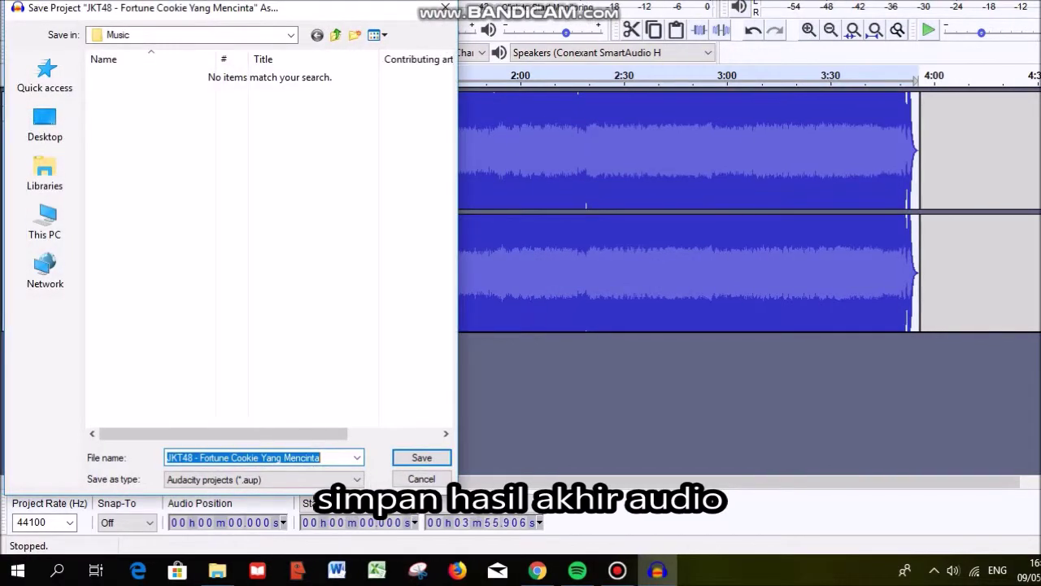
pyautogui.click(322, 457)
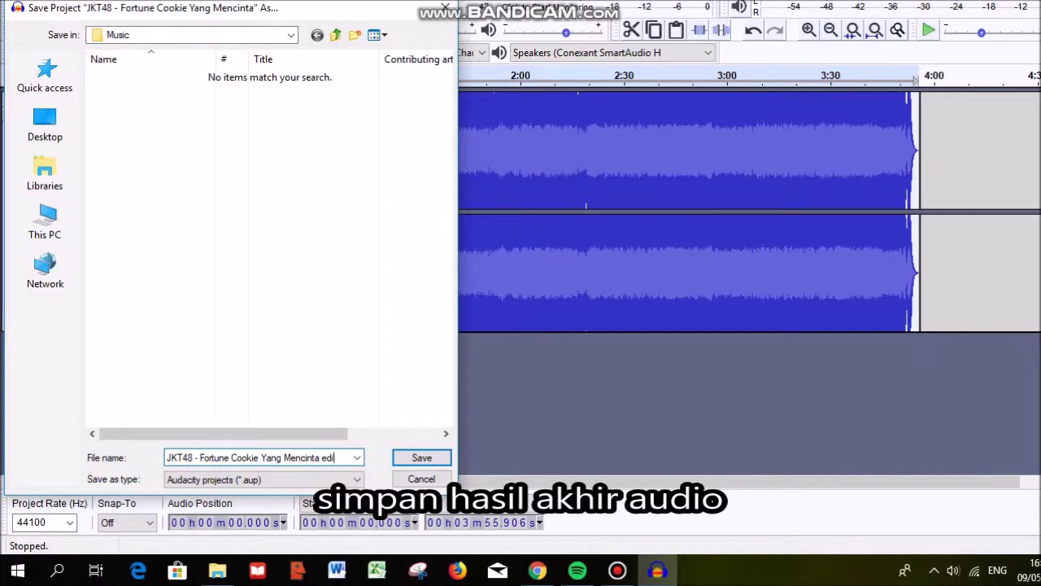
pyautogui.press('Return')
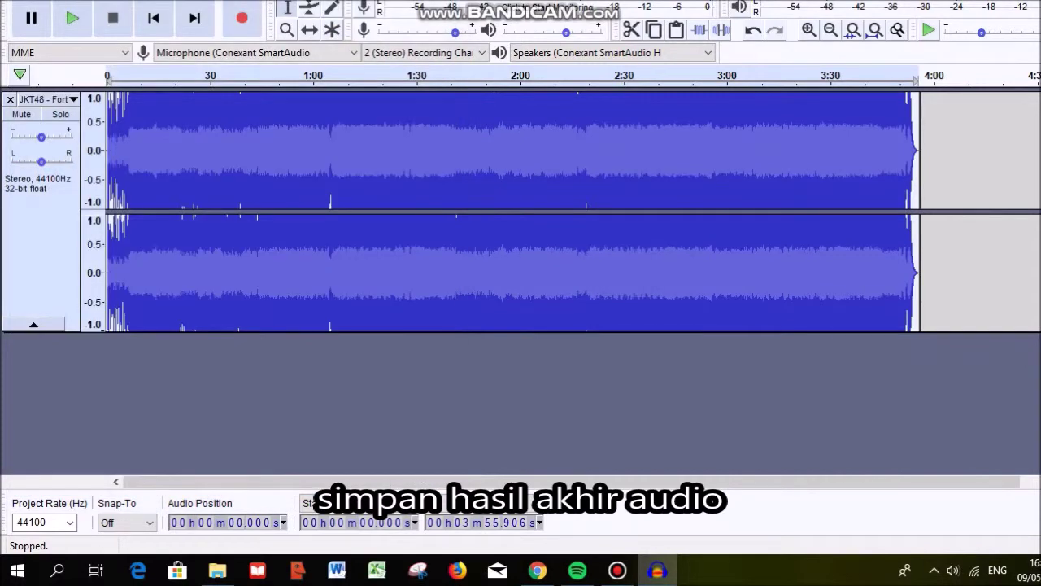